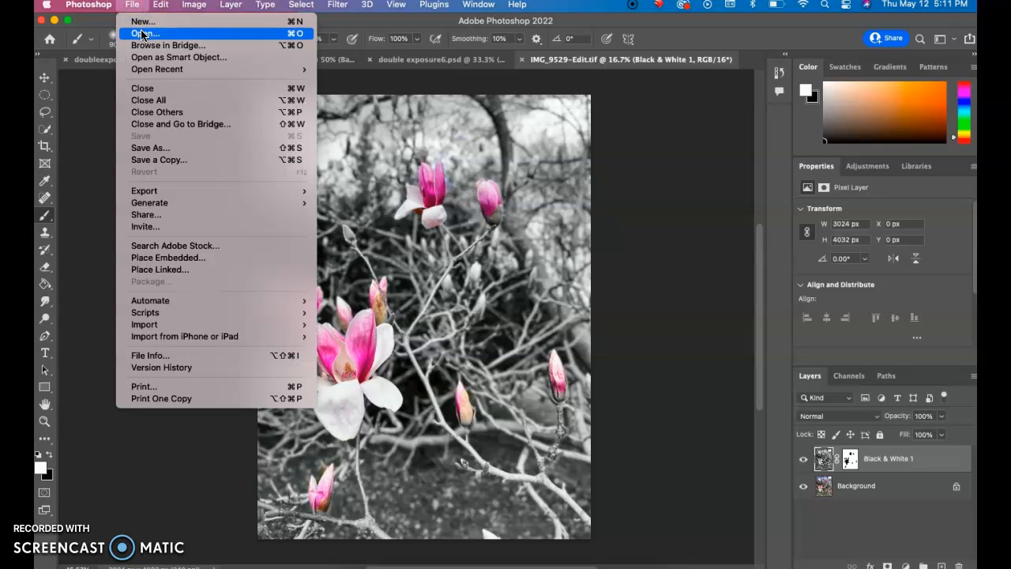
Step: Open the magnolia photo's image size settings and set the height to 11 inches with proportions linked
click(98, 124)
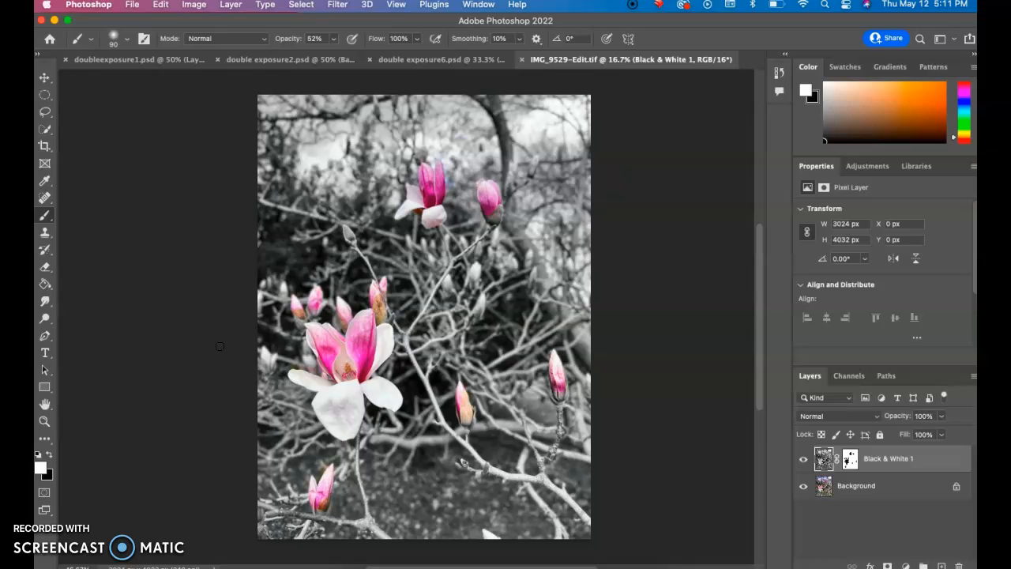
click(194, 7)
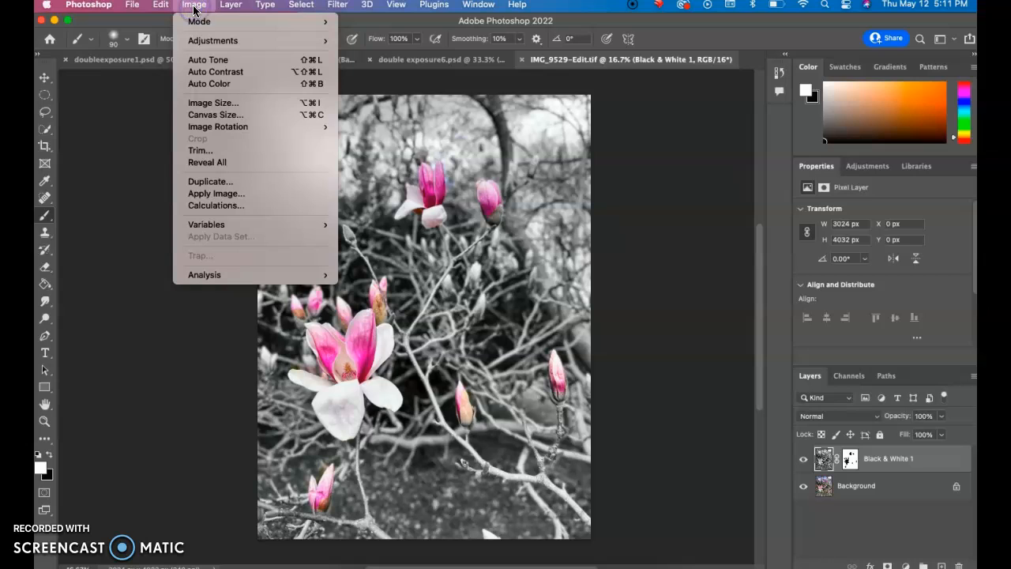
click(198, 103)
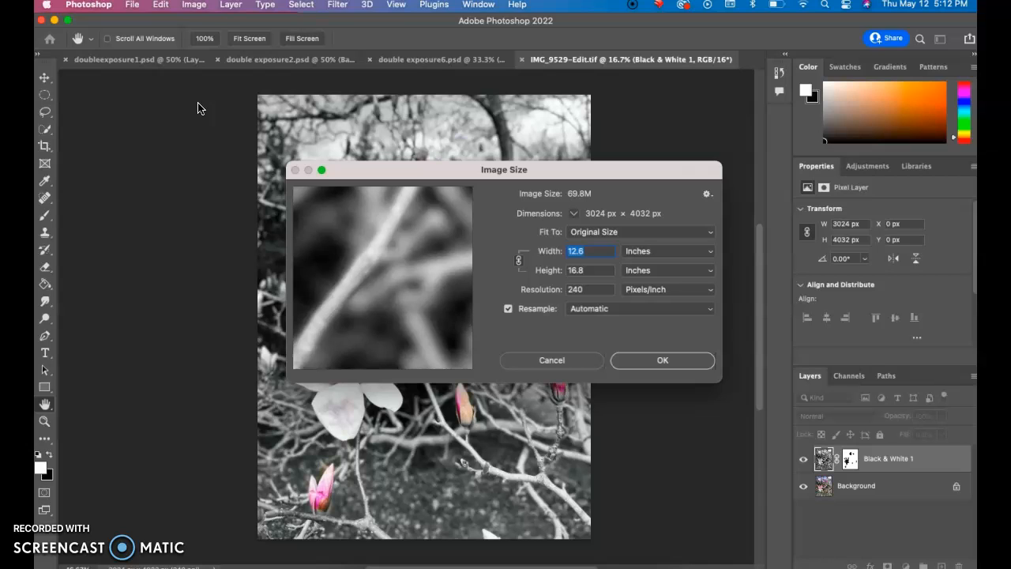
click(583, 270)
double_click(583, 271)
text(1)
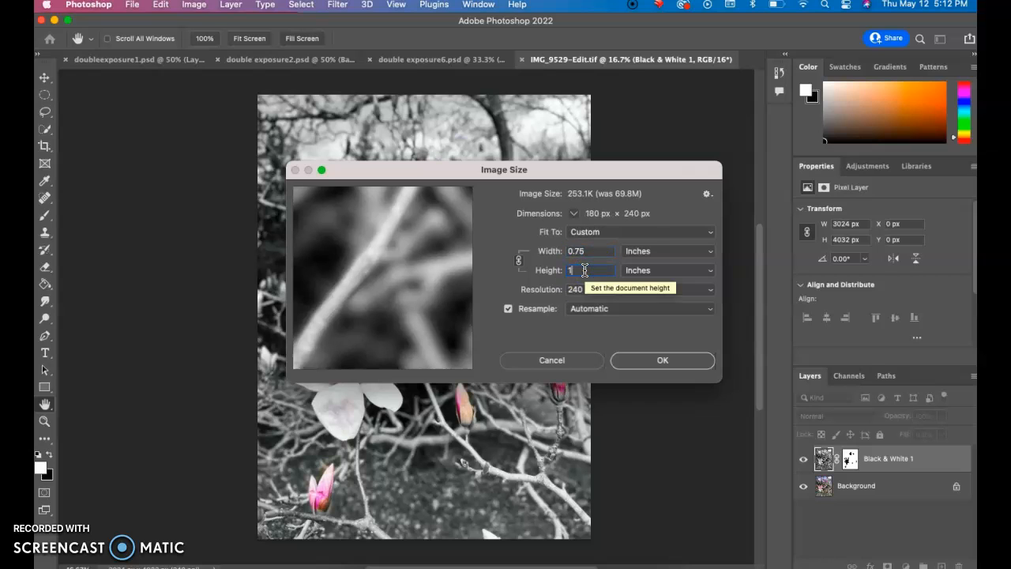
text(1)
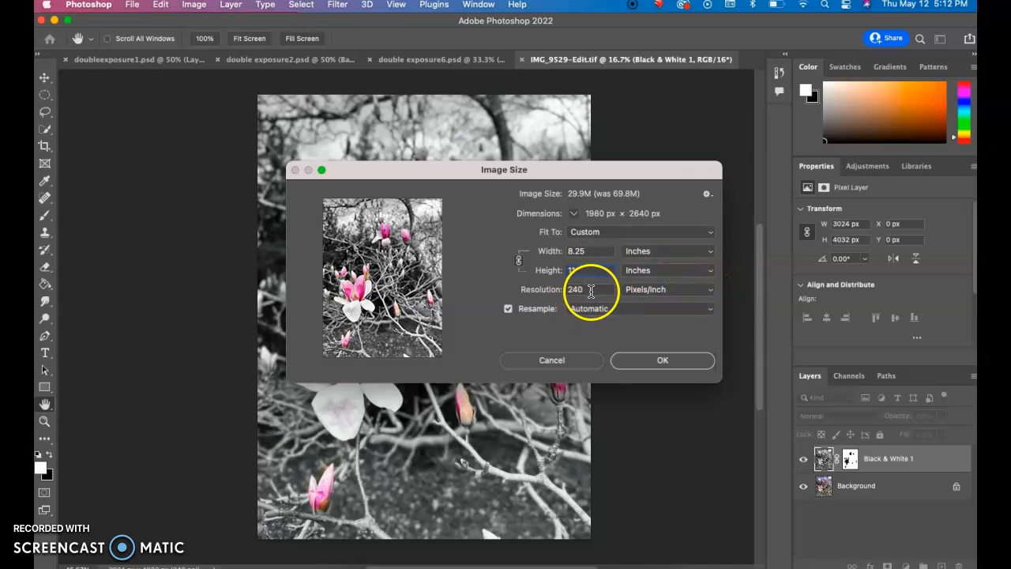
Step: Set the image resolution to 300 pixels/inch and apply the resize
double_click(589, 290)
text(30)
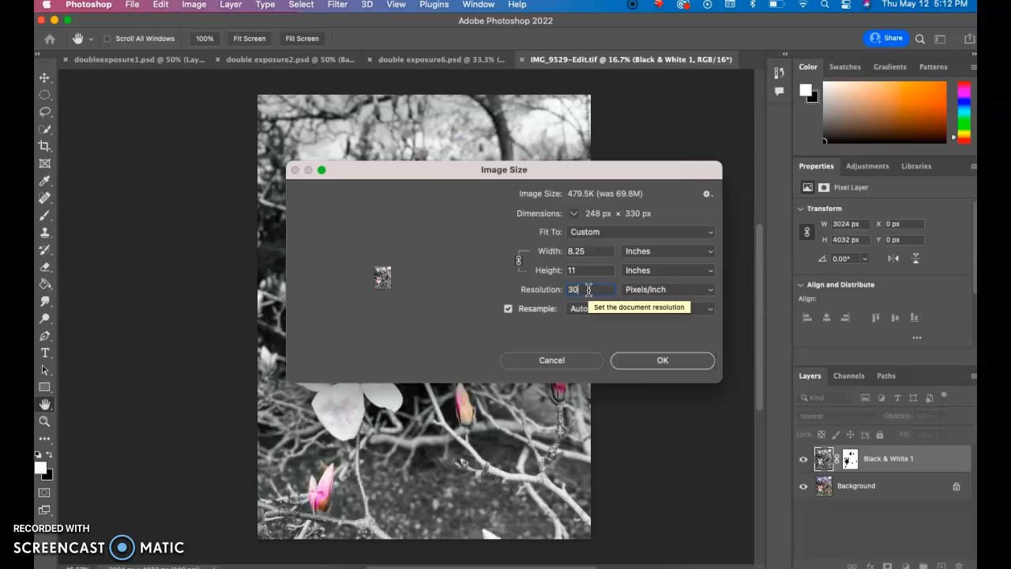
text(0)
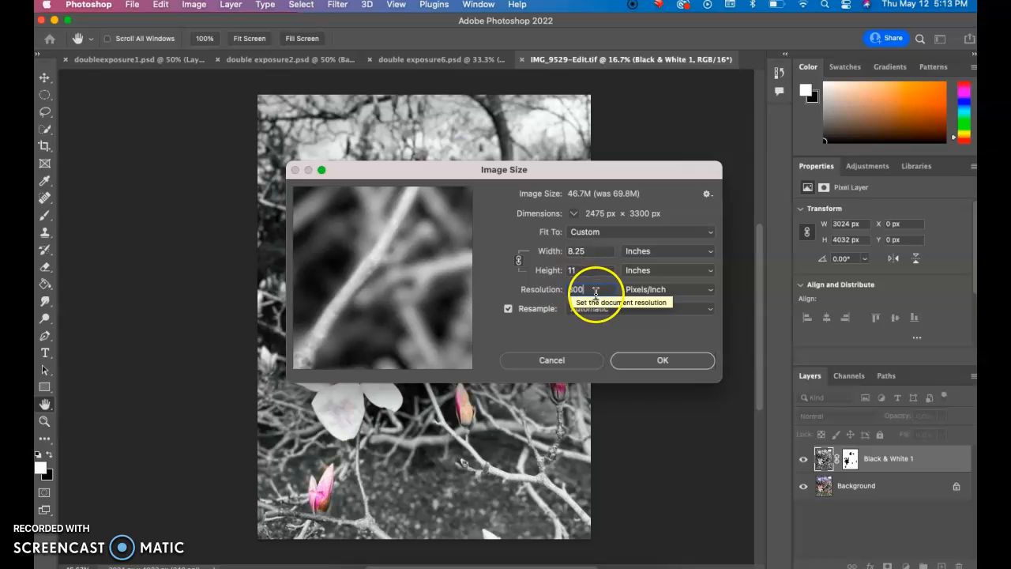
click(641, 363)
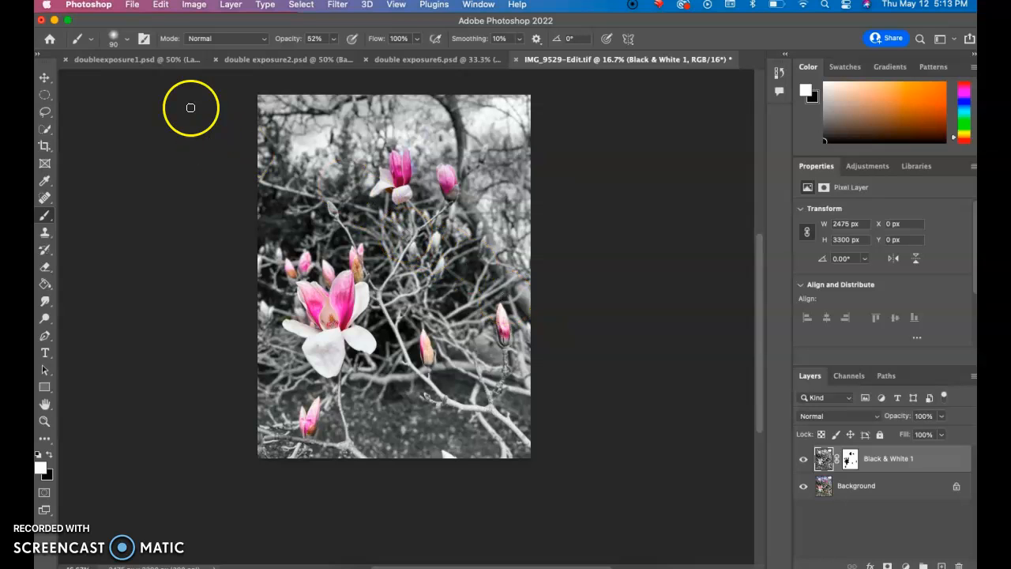
Step: Start saving a copy of the resized image on the Desktop and choose TIFF as its format
click(131, 6)
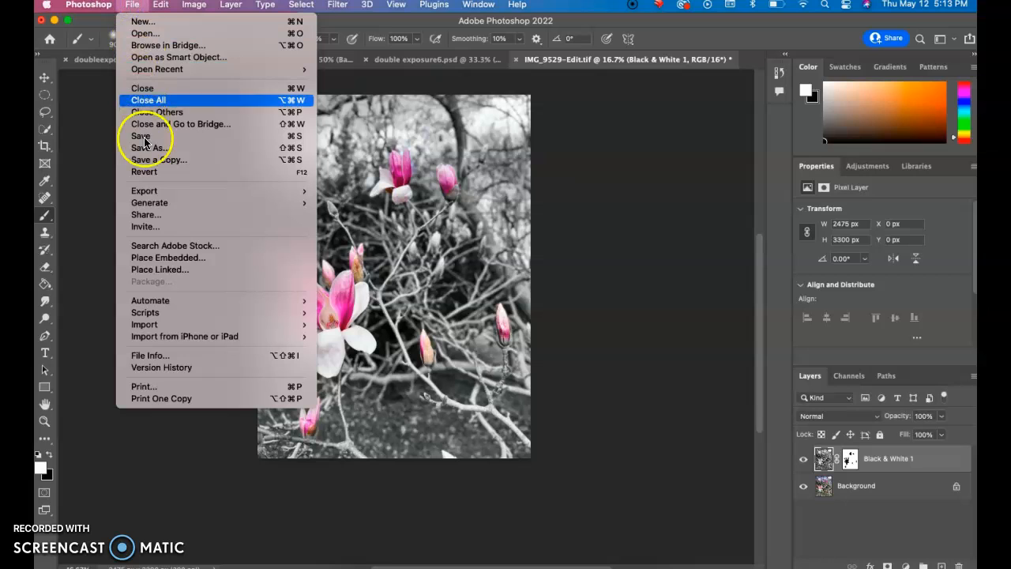
click(182, 161)
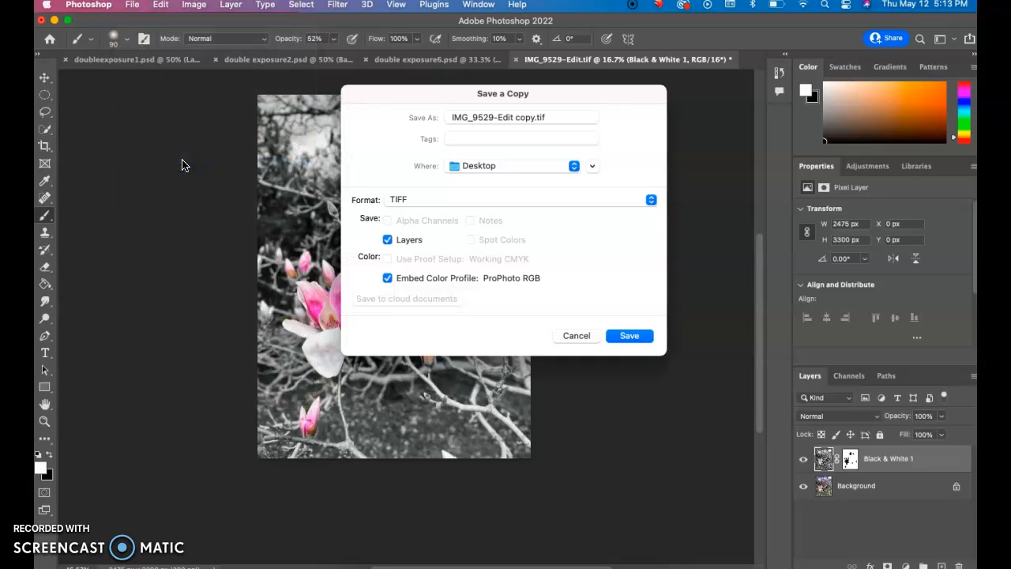
click(413, 200)
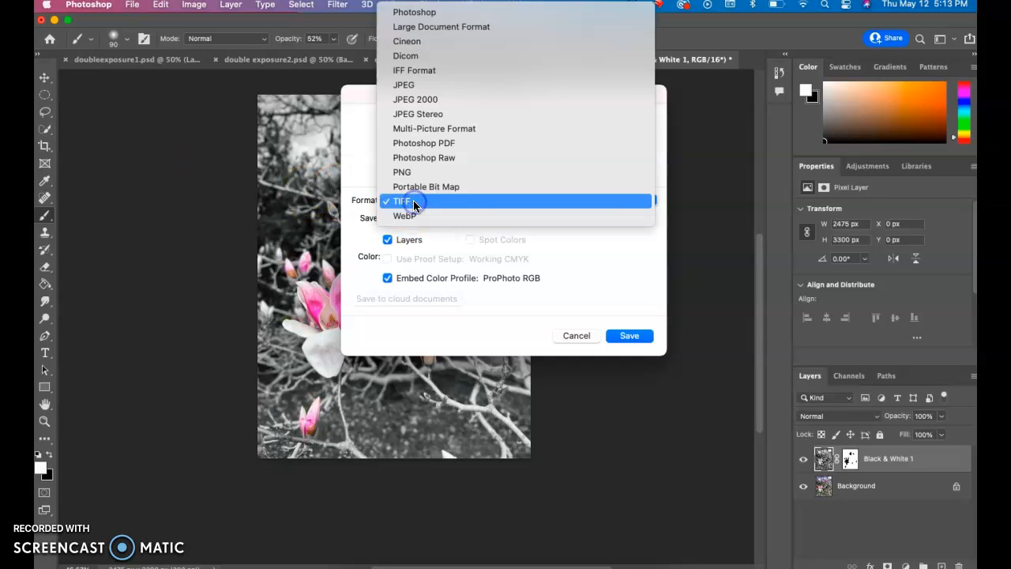
click(410, 16)
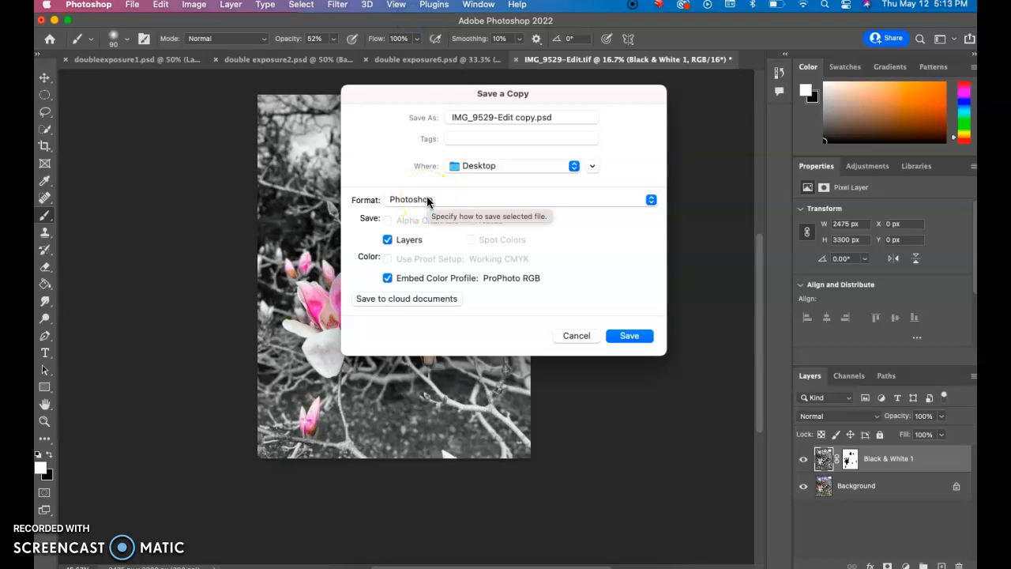
click(428, 203)
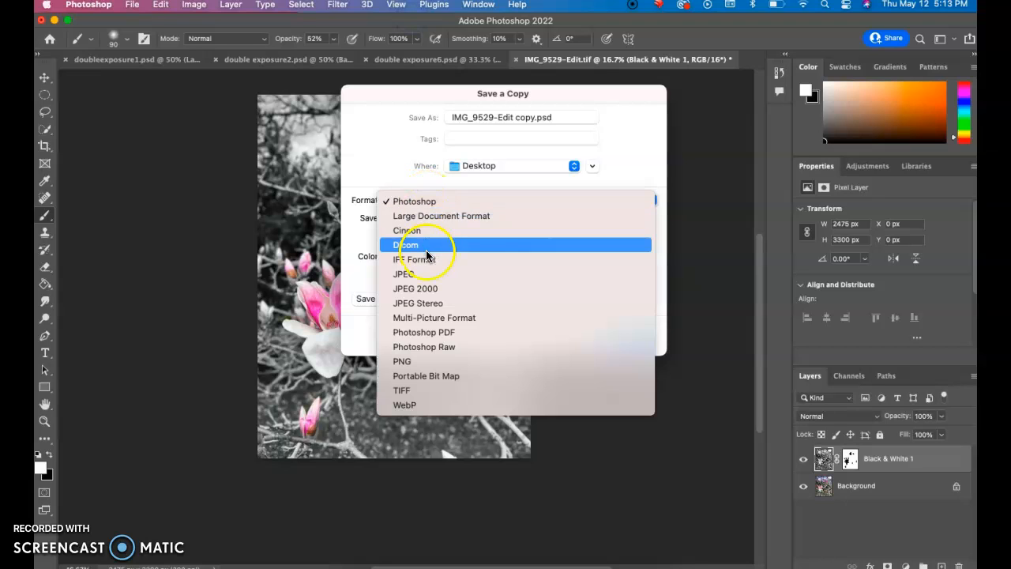
click(420, 391)
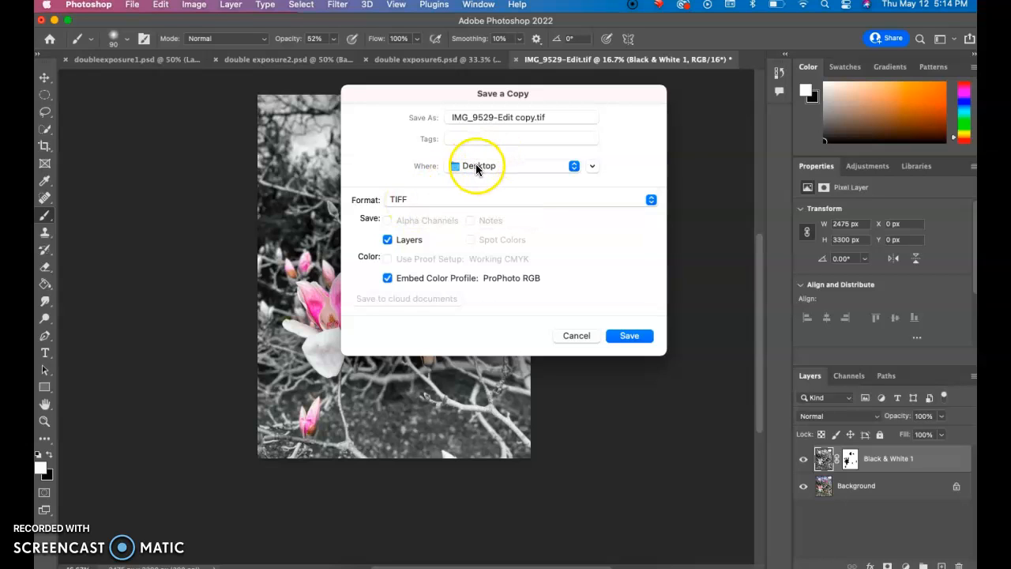
Step: Name the copy Magnolia.tif and save it, accepting ZIP image compression, interleaved pixel order, Macintosh byte order and RLE layer compression
double_click(534, 120)
key(BackSpace)
key(BackSpace)
key(BackSpace)
key(BackSpace)
key(BackSpace)
key(BackSpace)
key(BackSpace)
key(BackSpace)
key(BackSpace)
key(BackSpace)
key(BackSpace)
key(BackSpace)
key(BackSpace)
key(BackSpace)
key(BackSpace)
text(Magnol)
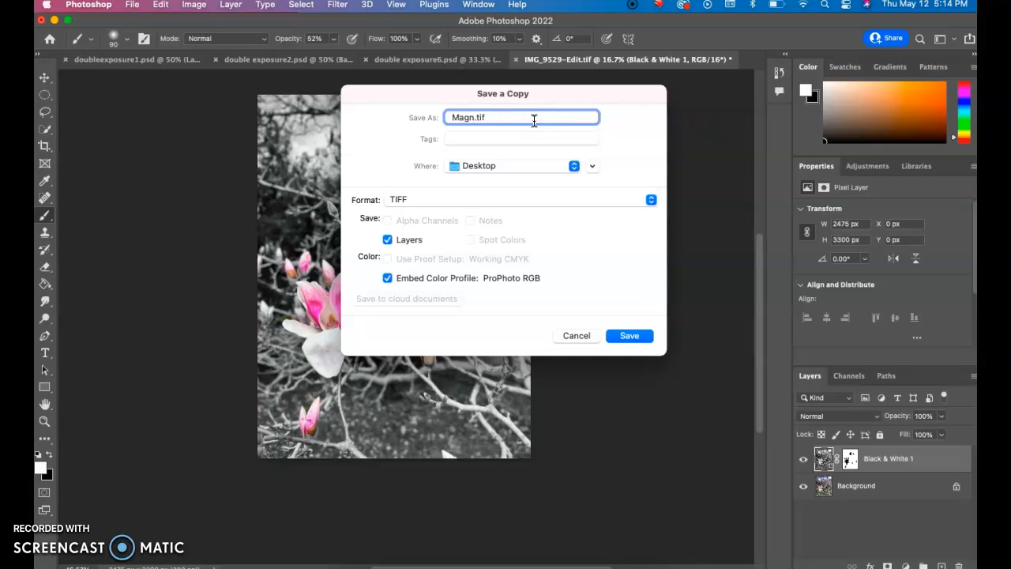
text(ia)
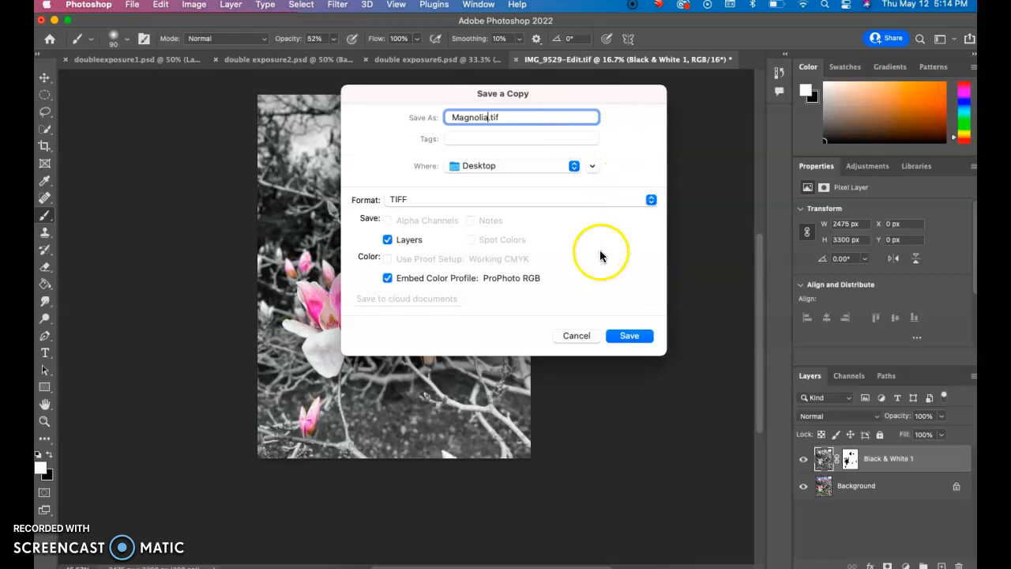
click(619, 335)
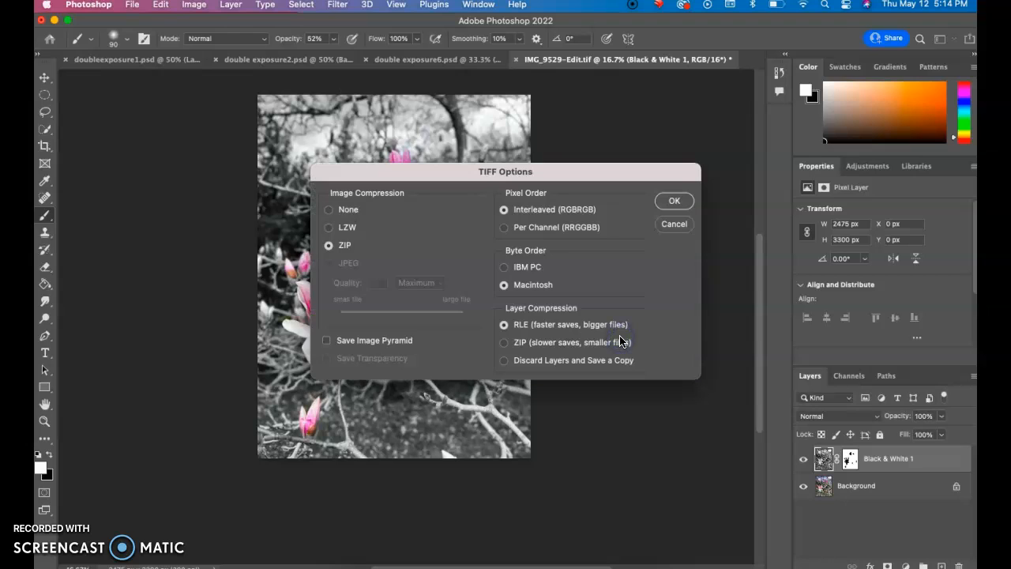
click(674, 202)
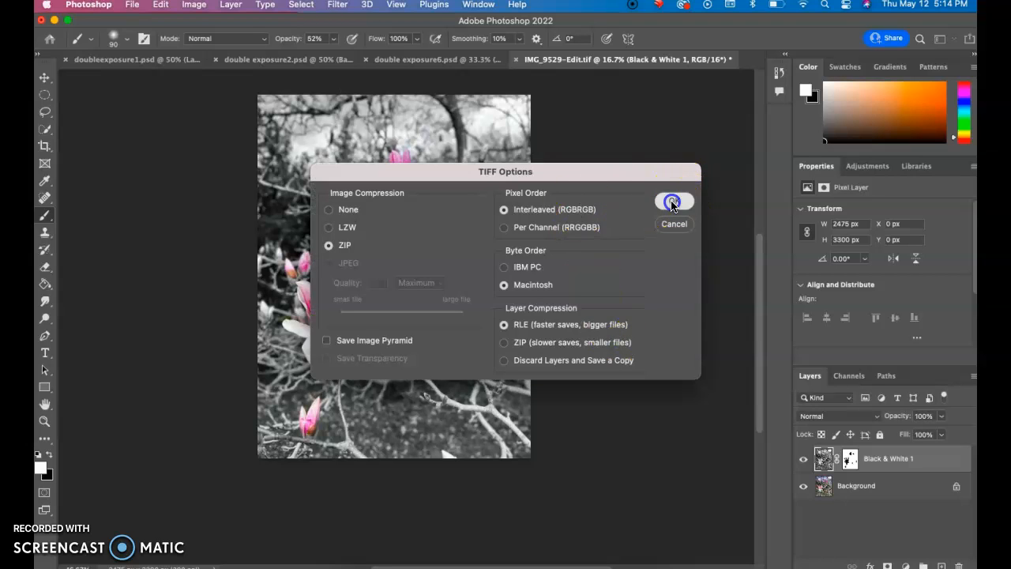